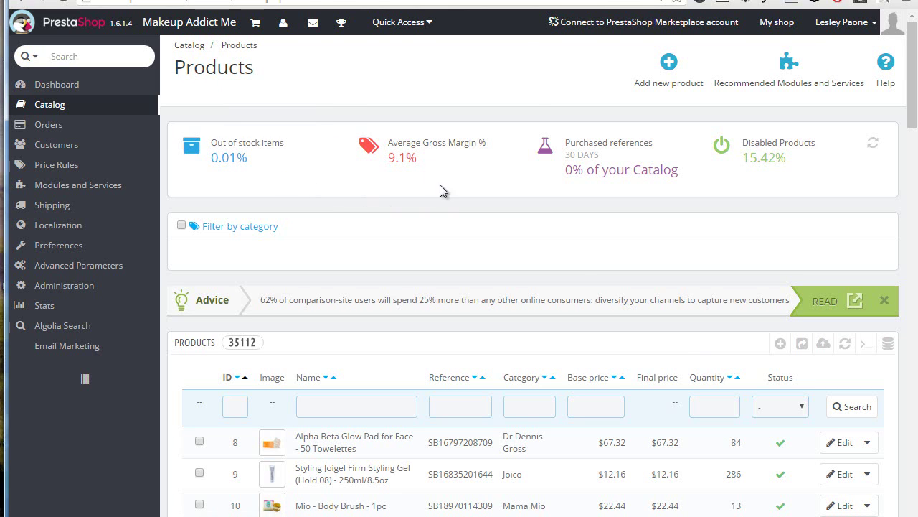
- Search the storefront for "cream", then try the Aveda category filter on the results and clear it
mouse_move(490, 166)
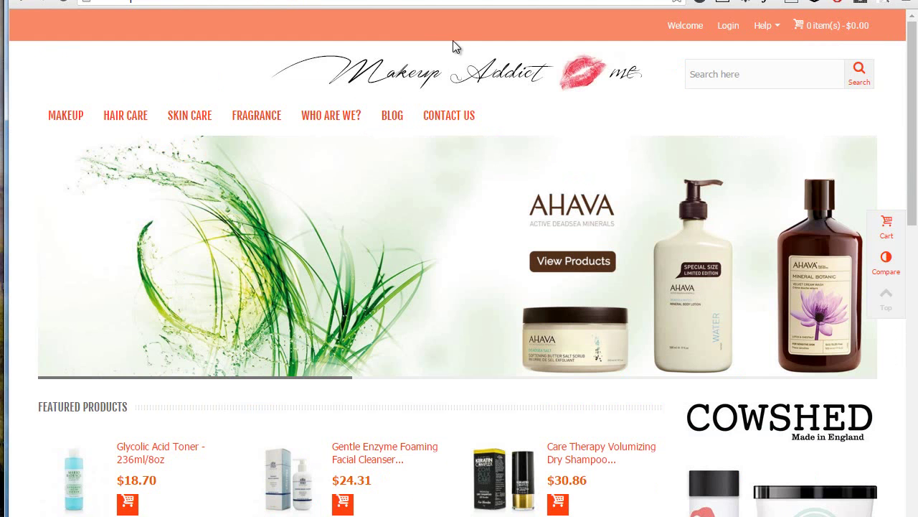
click(716, 75)
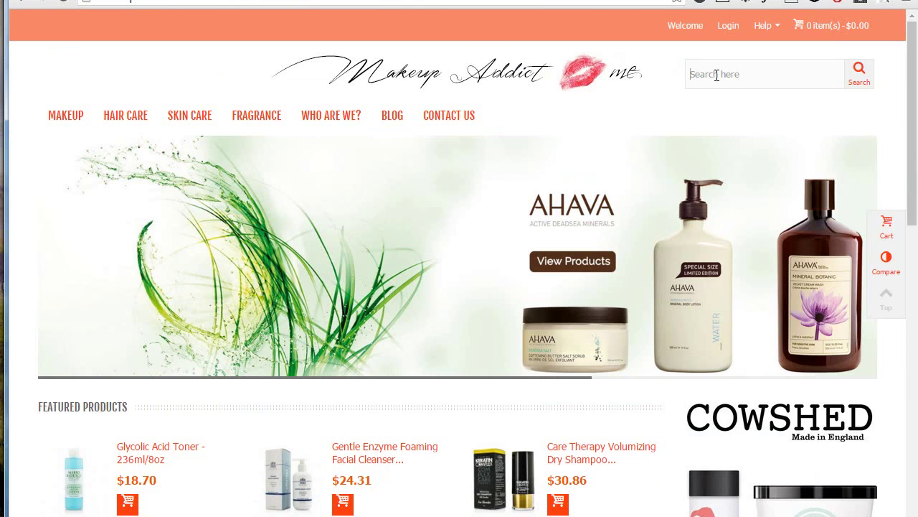
text(cream)
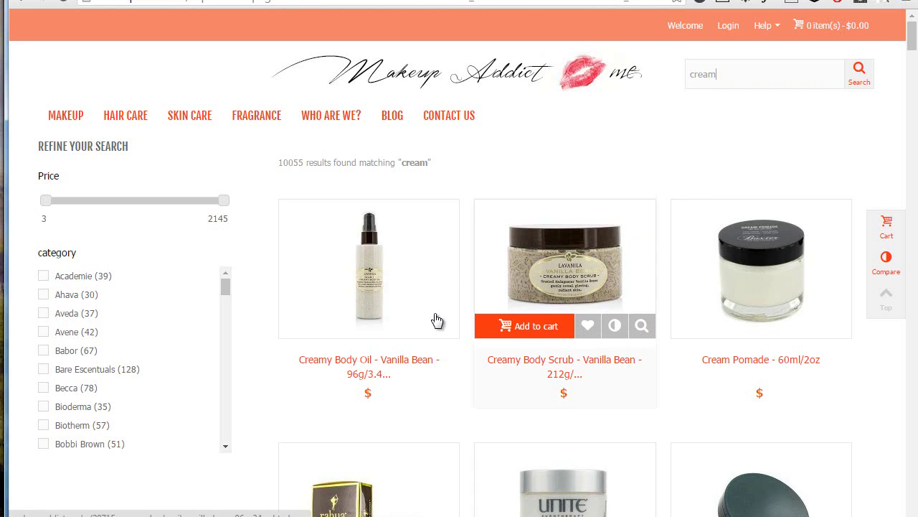
mouse_move(435, 315)
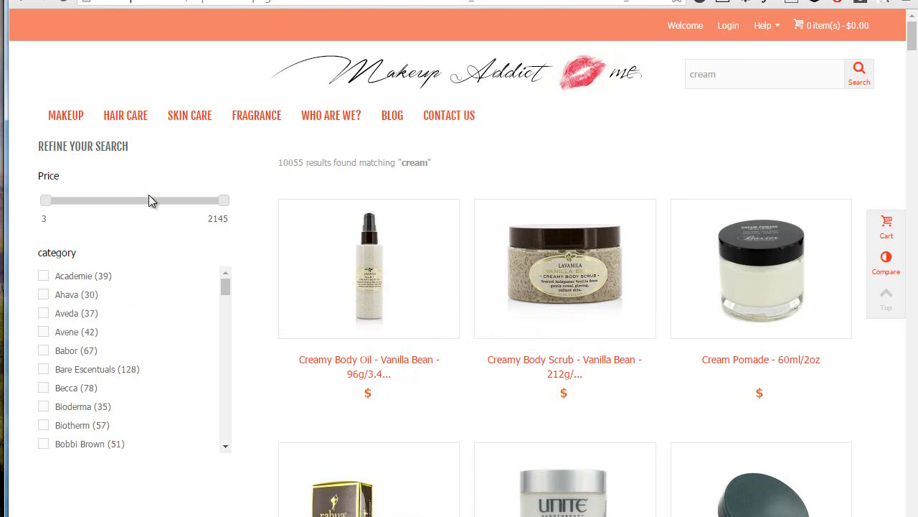
click(45, 313)
click(44, 290)
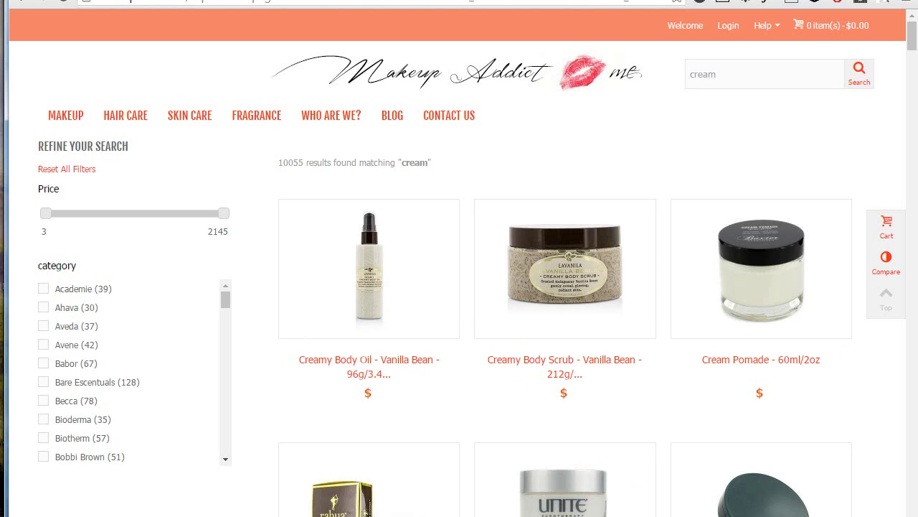
- Switch to the PrestaShop back office and review the credentials settings of the Algolia Search module
key(ctrl+Tab)
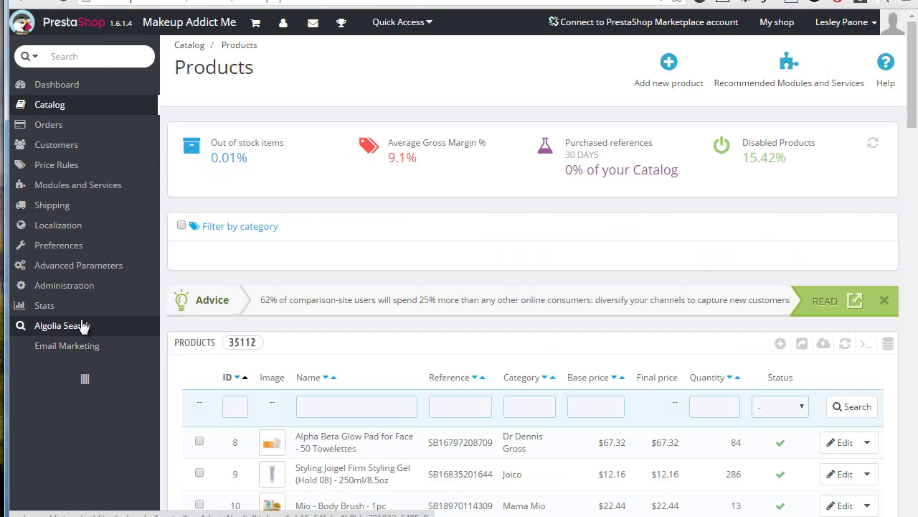
click(82, 326)
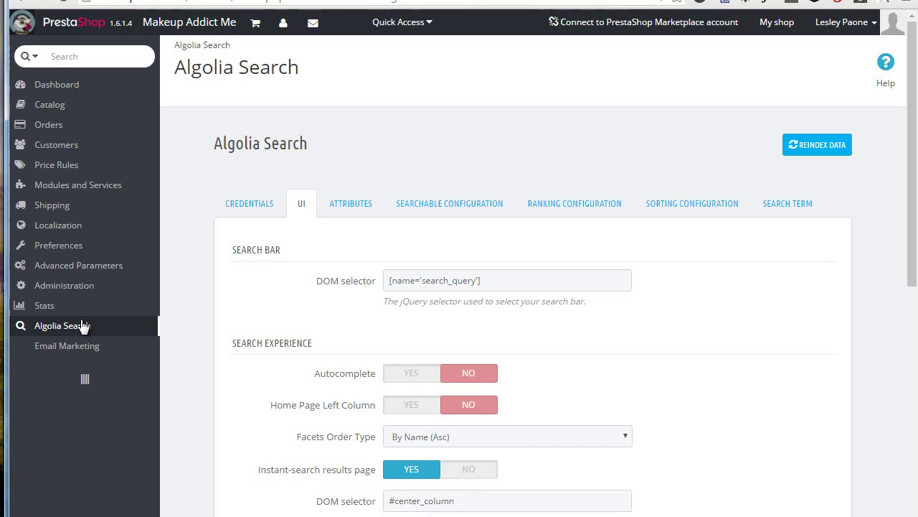
click(240, 208)
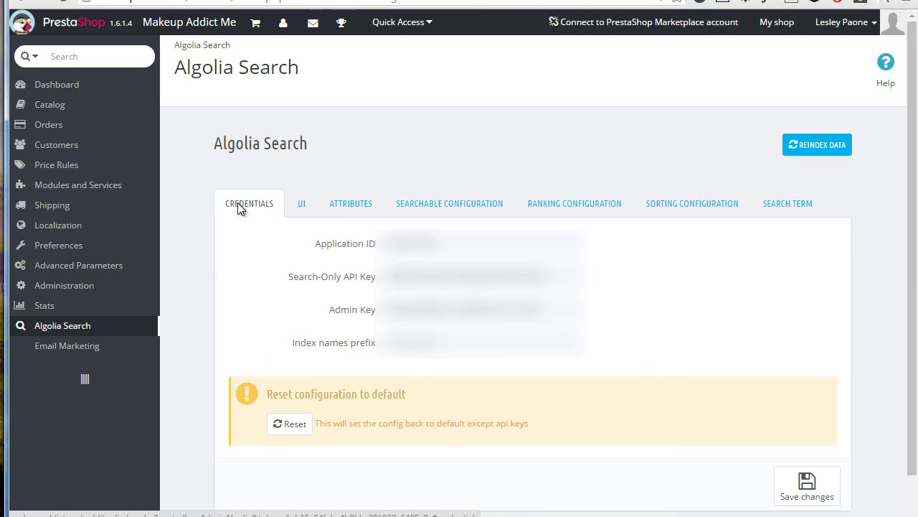
key(ctrl+Tab)
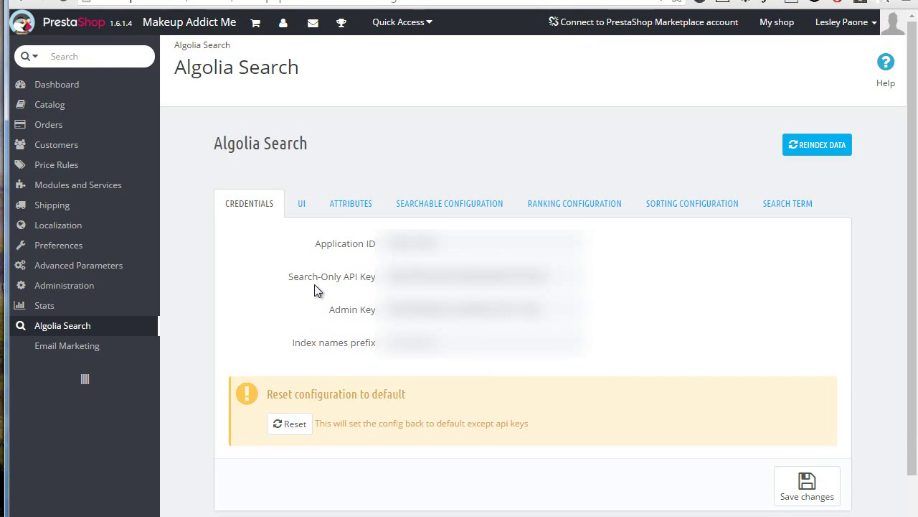
- Display the Algolia Search UI settings and examine the search bar's DOM selector and the options below it
click(303, 208)
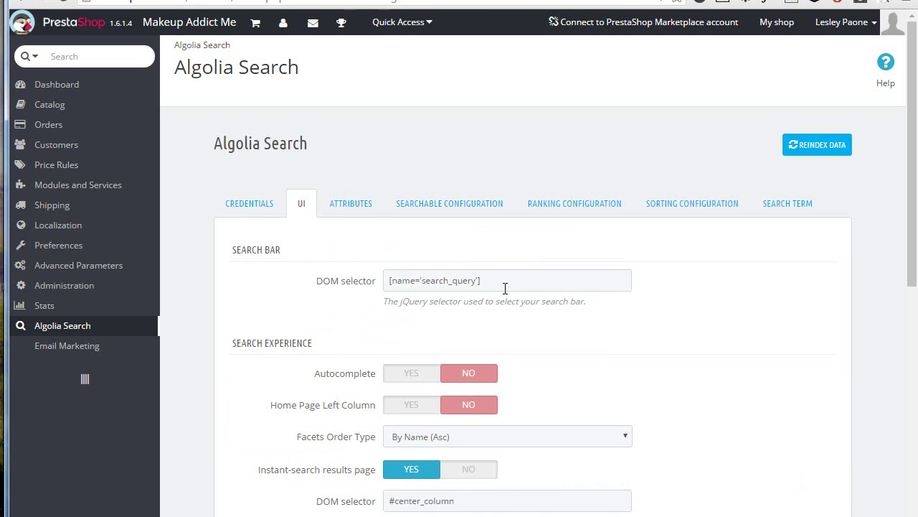
click(508, 285)
scroll(520, 387, down, 10)
scroll(520, 388, up, 5)
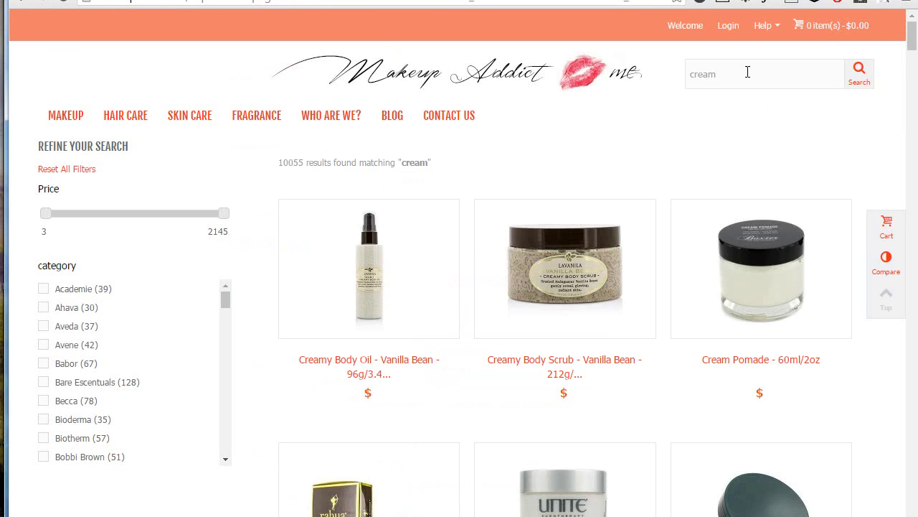
- Inspect the storefront's search box in the developer tools and select its id, search_query_top
right_click(748, 71)
click(785, 277)
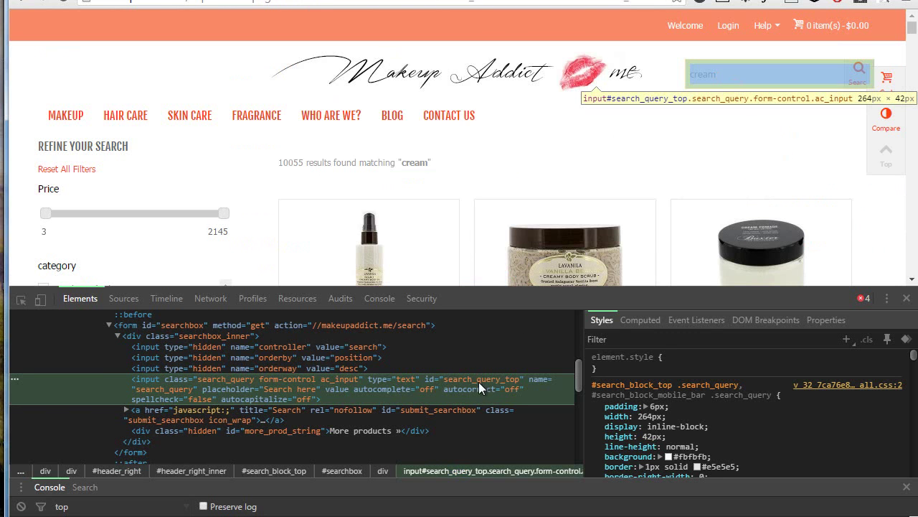
double_click(478, 378)
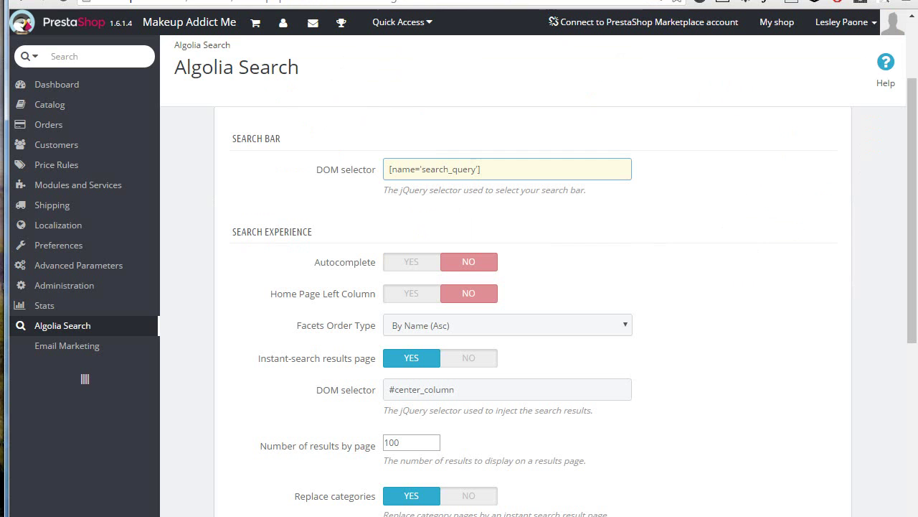
- Try #search_query_top as the search bar's DOM selector in the Algolia UI settings and undo the entry
key(ctrl+a)
text(#search_query_top)
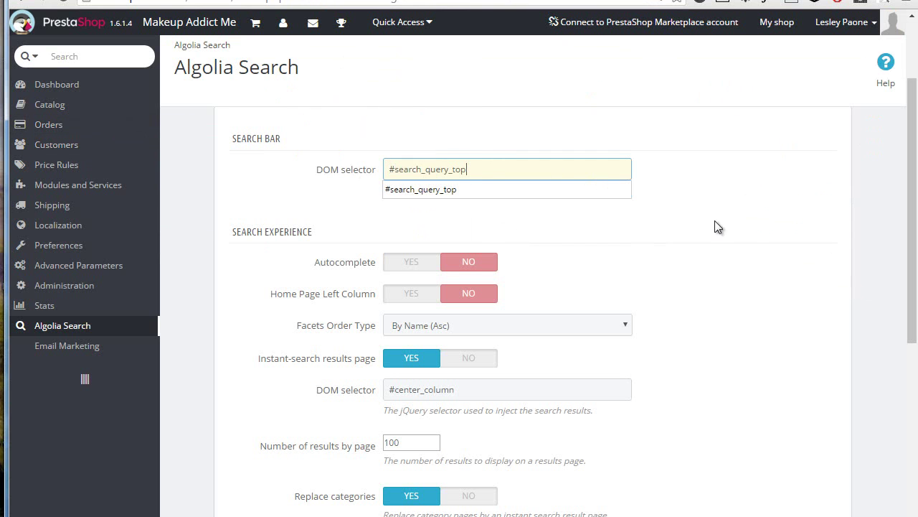
key(ctrl+z)
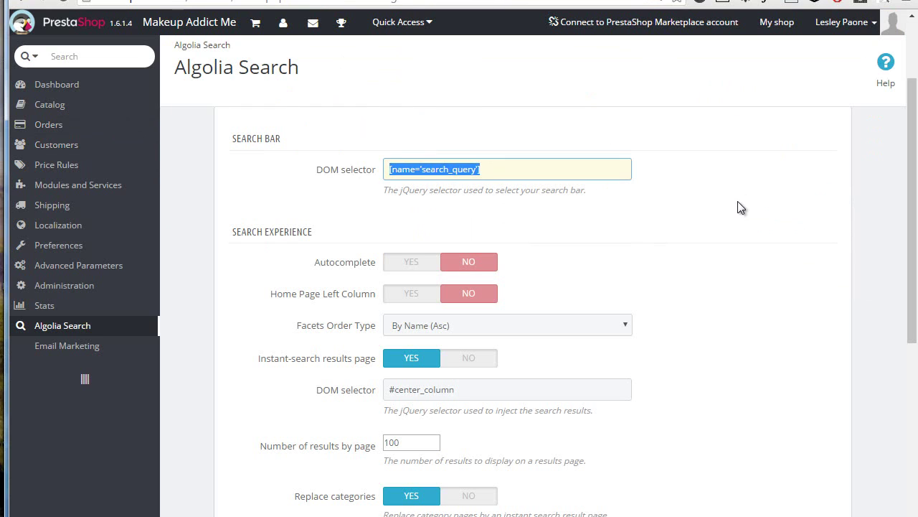
click(739, 206)
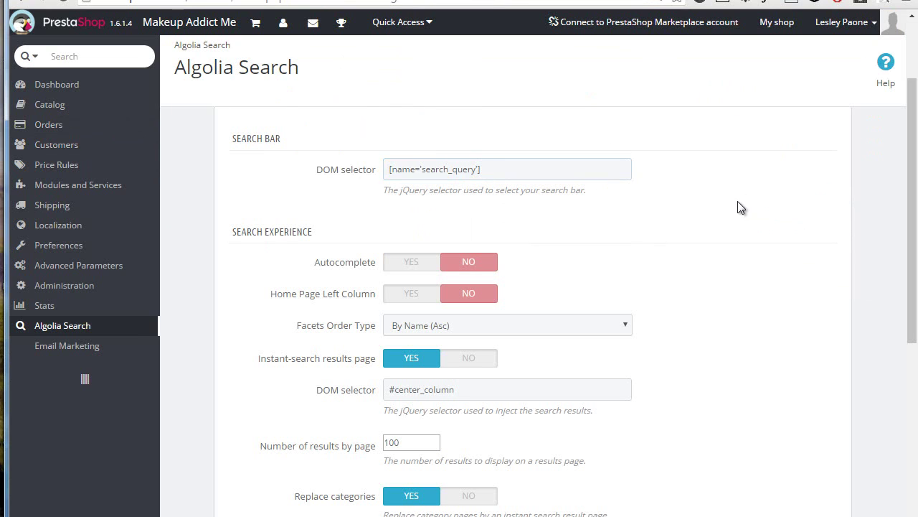
- Review the Search Experience settings, then examine the storefront's Skin Care category page with the developer tools closed
scroll(344, 201, down, 2)
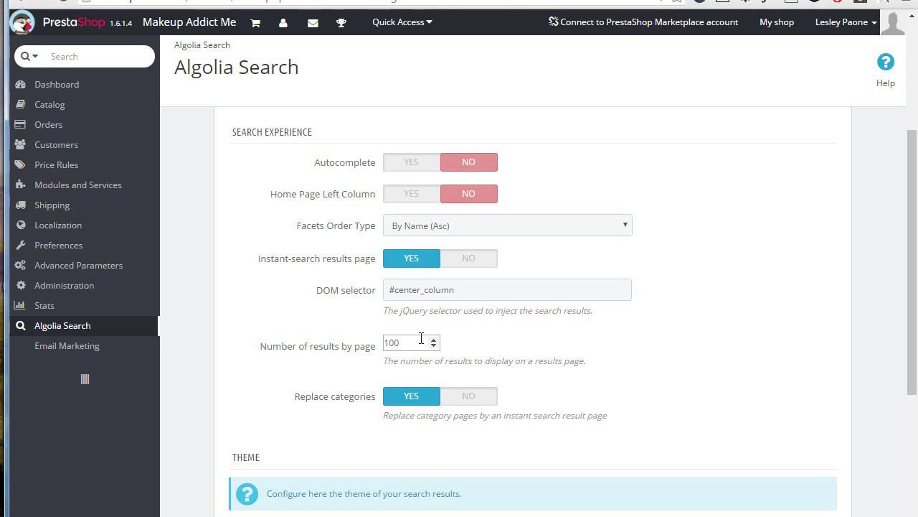
scroll(388, 337, down, 2)
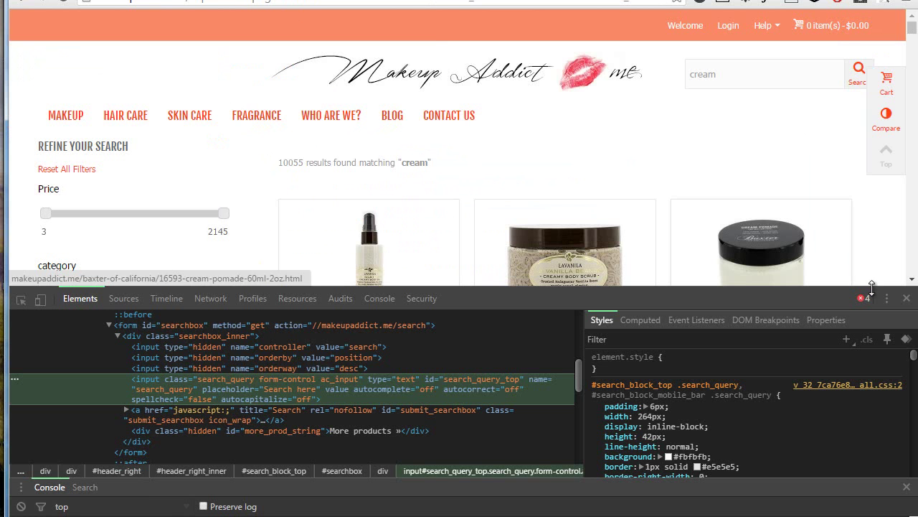
click(907, 298)
click(188, 117)
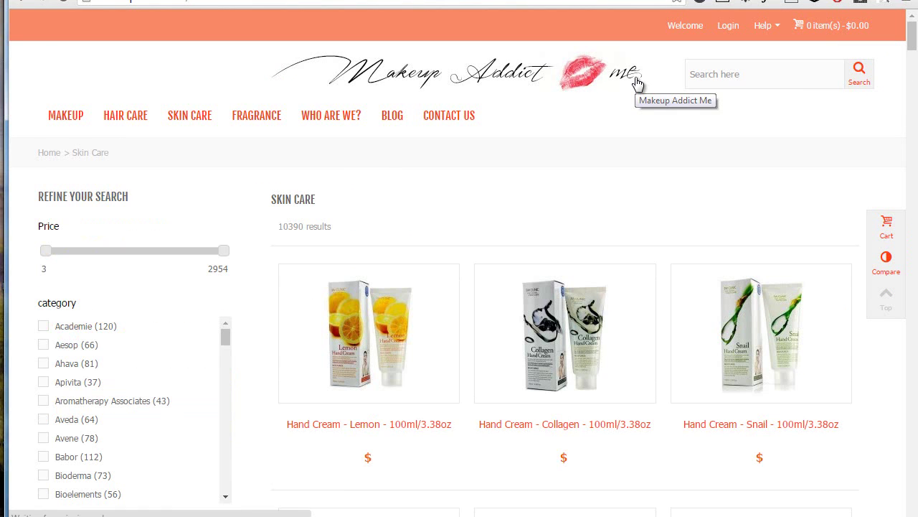
scroll(622, 121, down, 1)
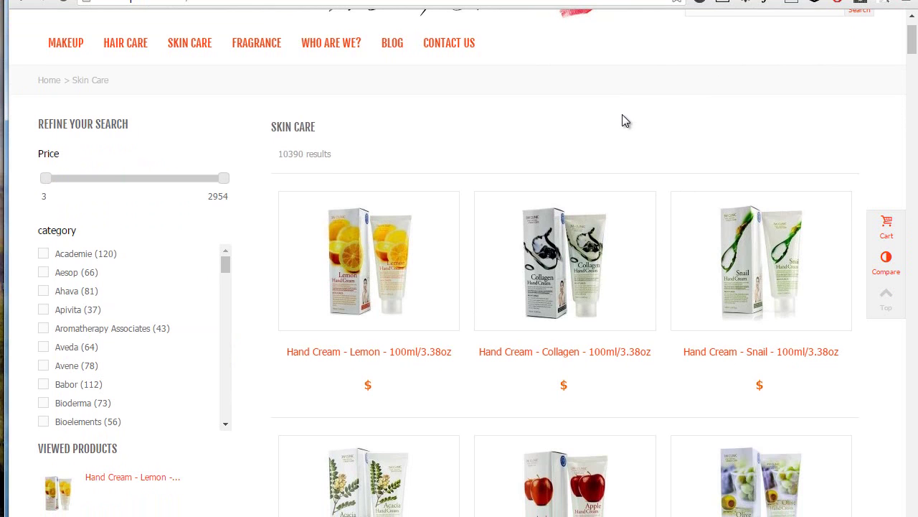
scroll(512, 150, down, 1)
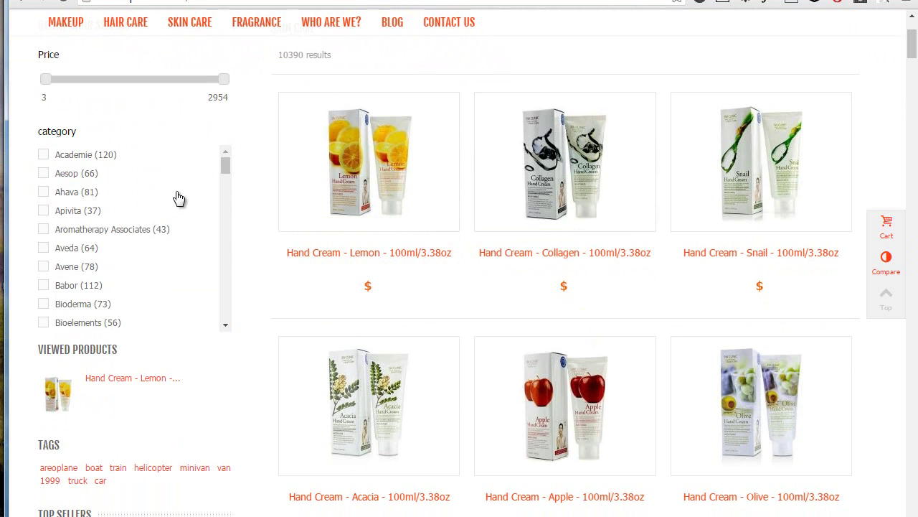
scroll(487, 273, up, 1)
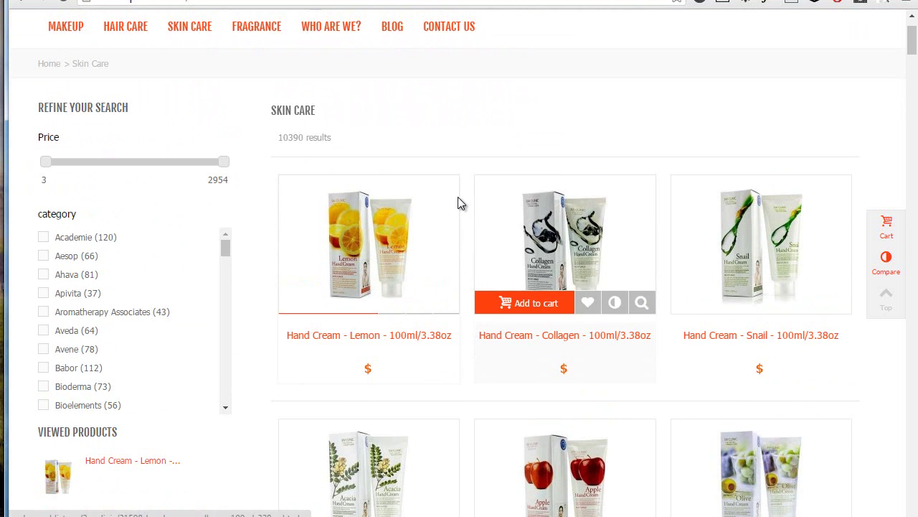
scroll(458, 202, down, 1)
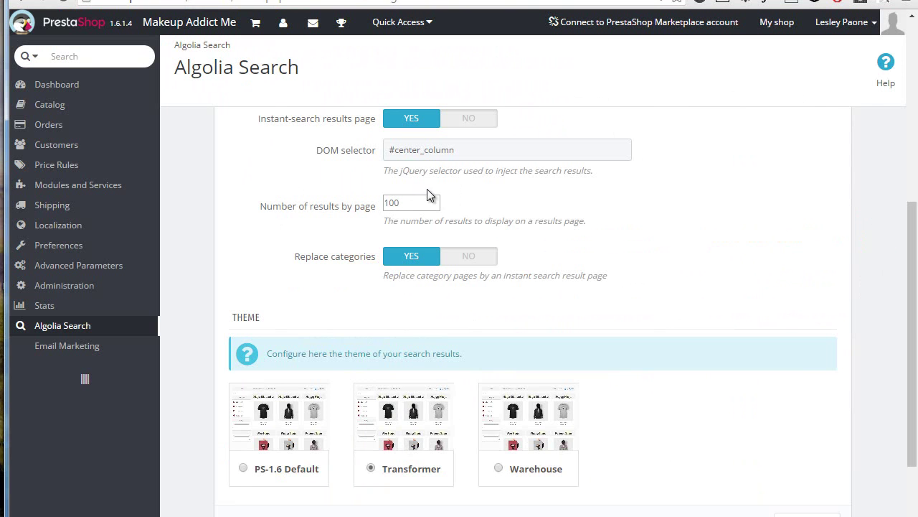
- Review the theme choices for the search results in the Algolia UI settings
scroll(427, 189, down, 2)
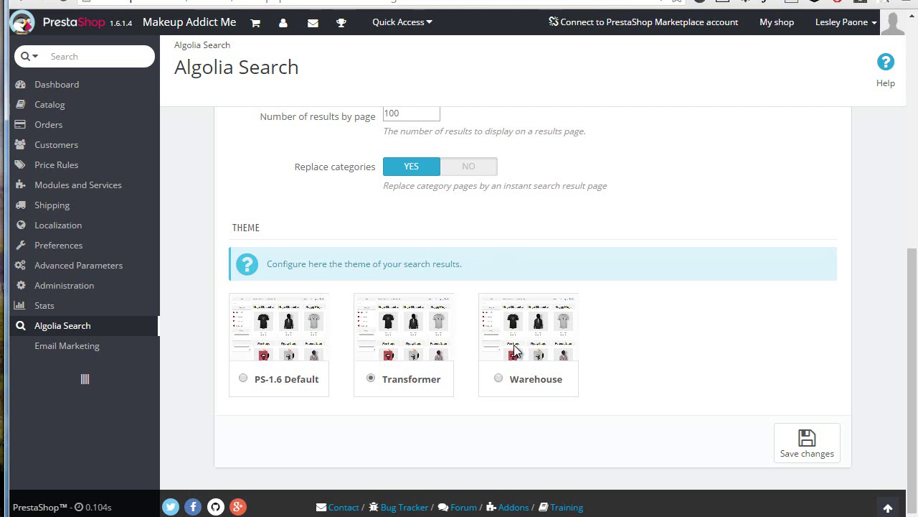
click(494, 345)
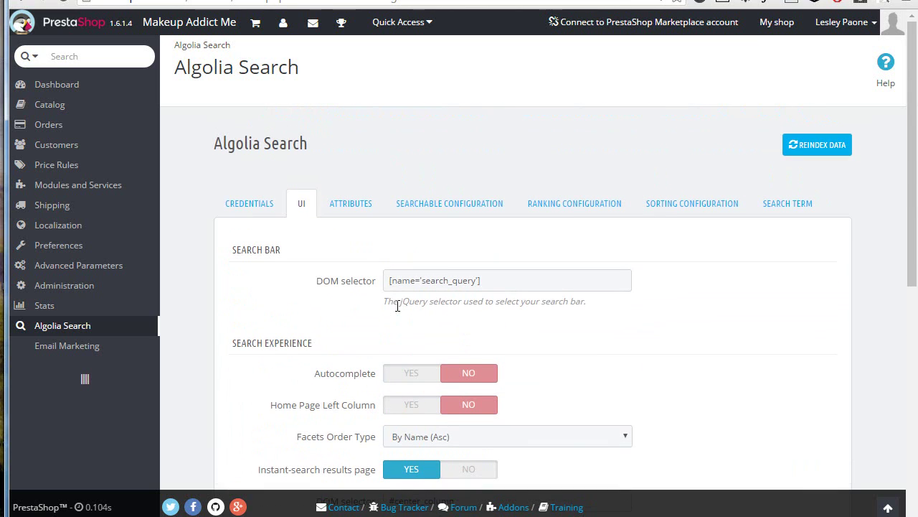
- Examine the Algolia attributes list, including the retrievable and facetable options and the optional product features at its end
click(352, 205)
scroll(387, 201, down, 2)
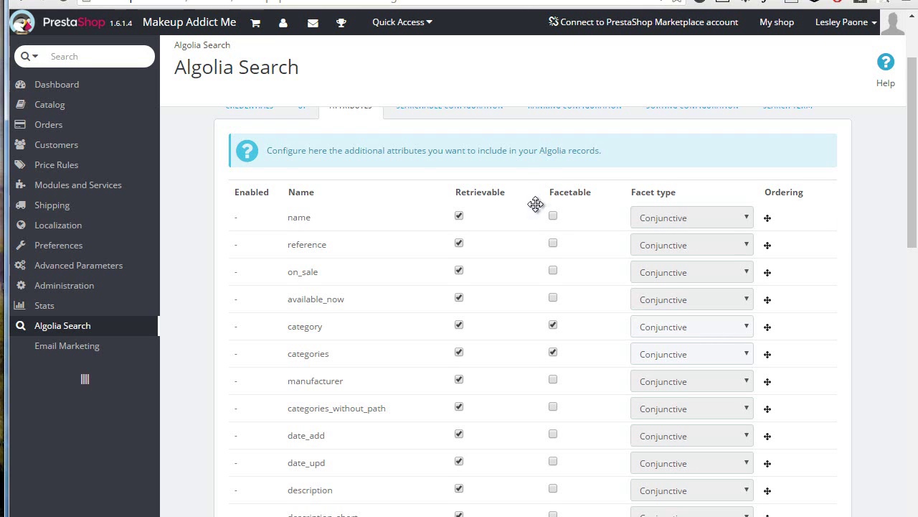
scroll(535, 204, up, 1)
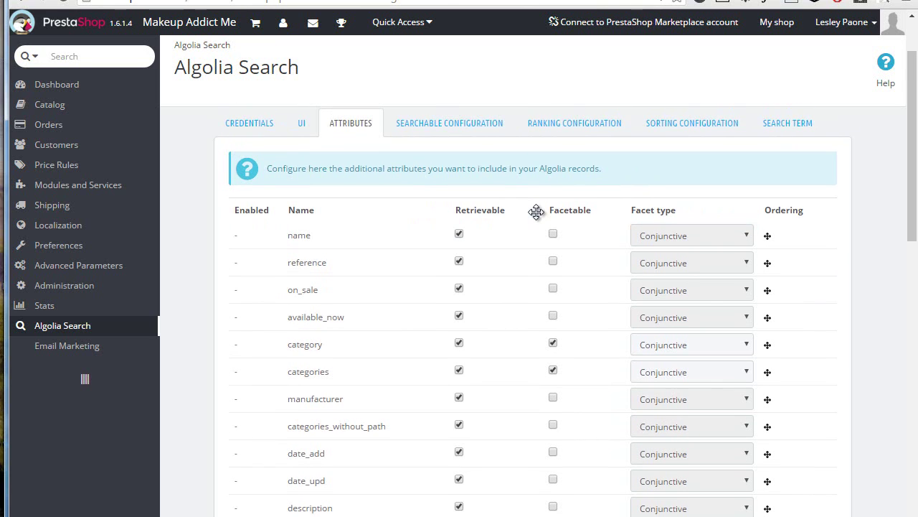
scroll(536, 212, down, 6)
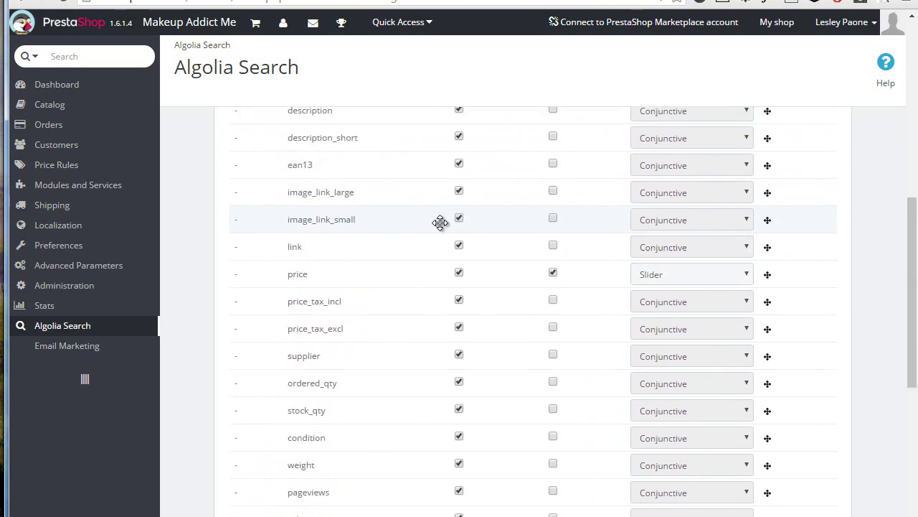
scroll(440, 223, down, 5)
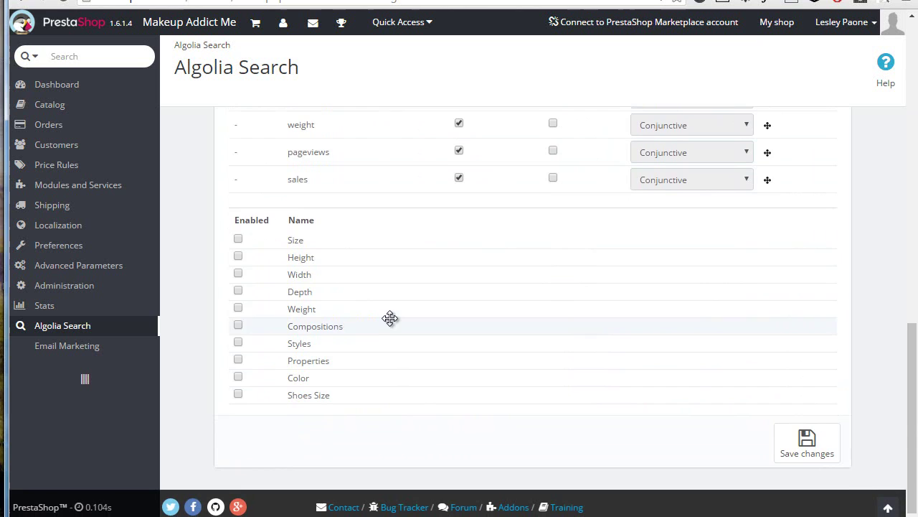
scroll(389, 317, up, 10)
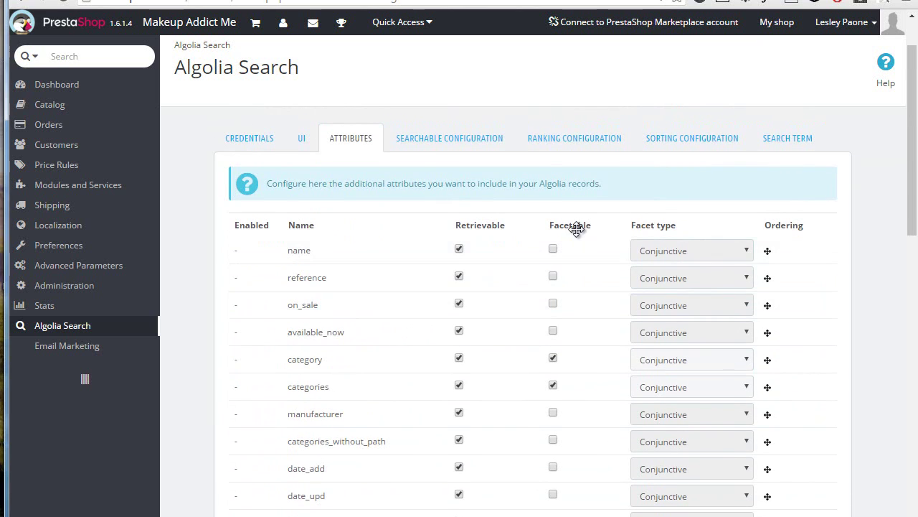
- Make the name attribute facetable and view its available facet types
scroll(578, 237, down, 1)
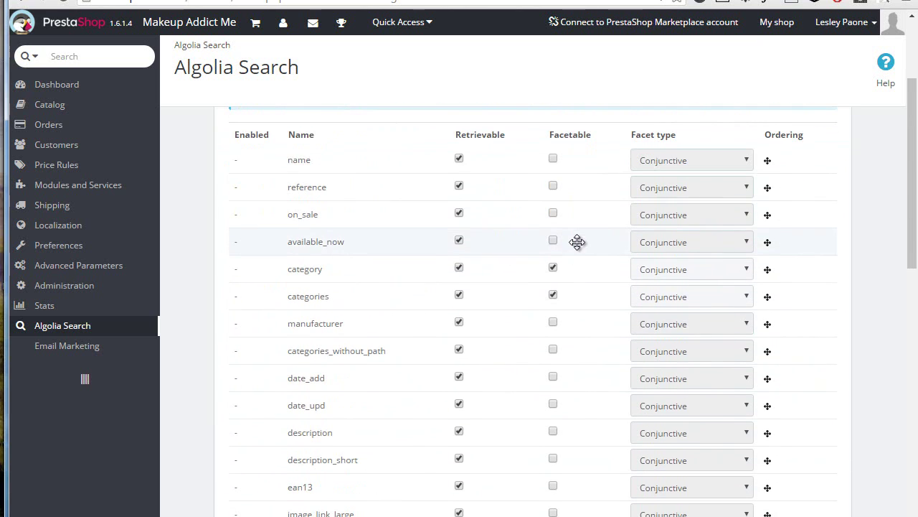
click(553, 158)
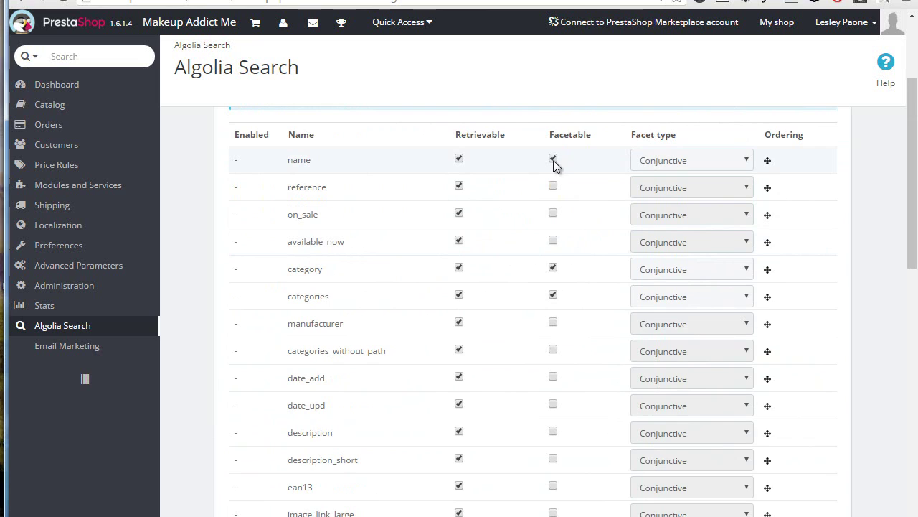
click(725, 165)
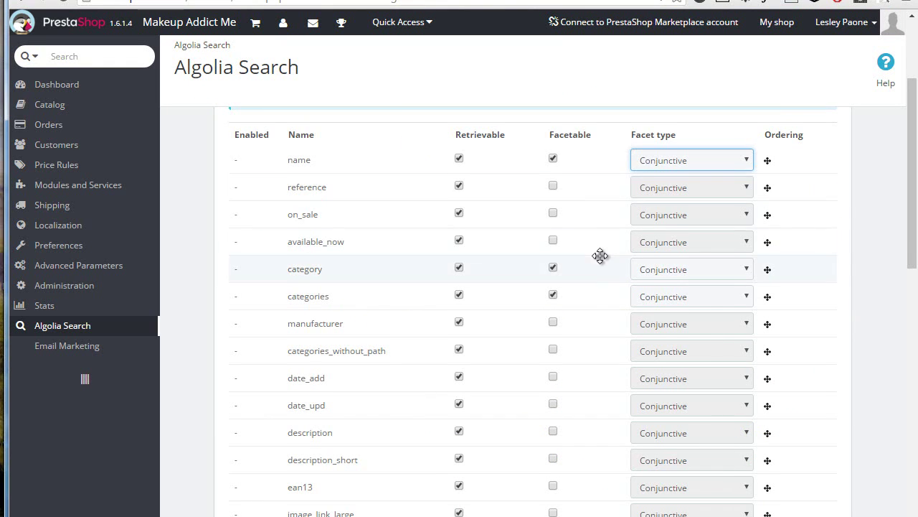
- Display the Searchable Configuration settings and review the enabled attributes and their ordering
scroll(598, 254, up, 2)
click(450, 208)
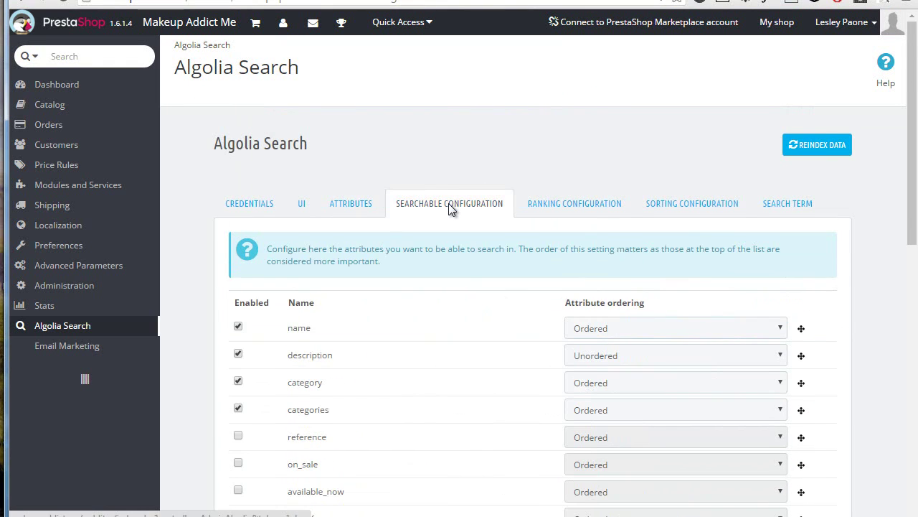
scroll(495, 252, down, 3)
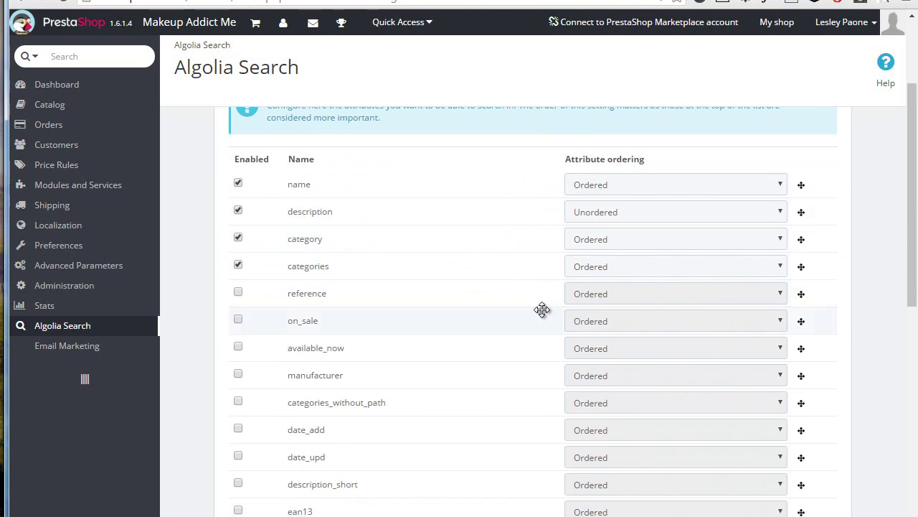
- Display the Ranking Configuration settings and review the available meta keys and their sort orders
scroll(543, 309, up, 2)
click(558, 203)
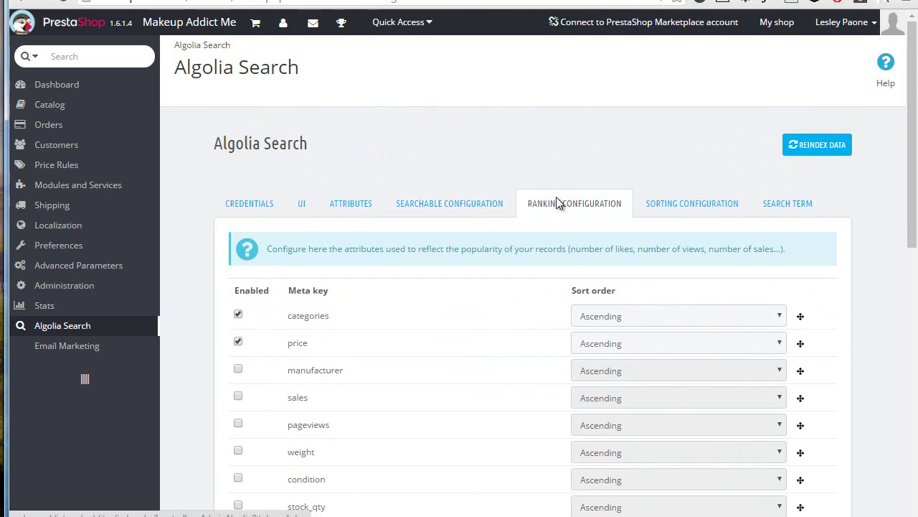
scroll(556, 204, down, 1)
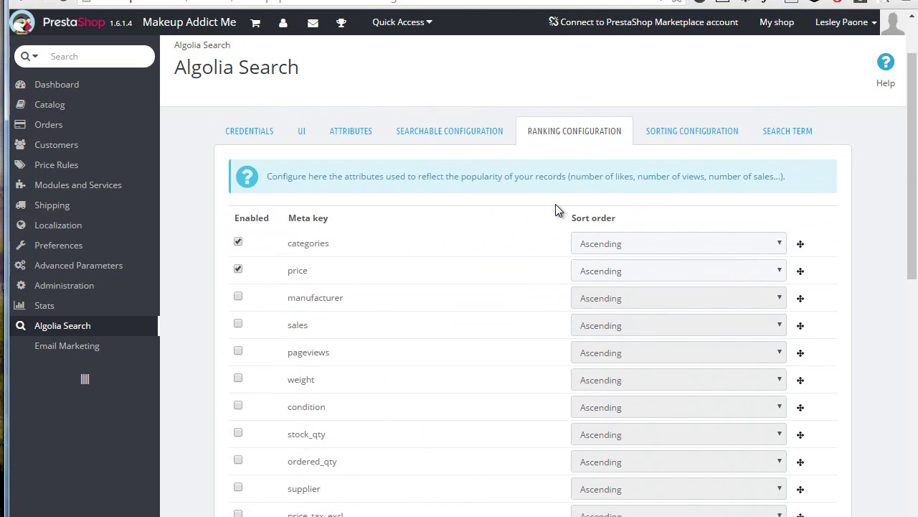
scroll(557, 207, down, 2)
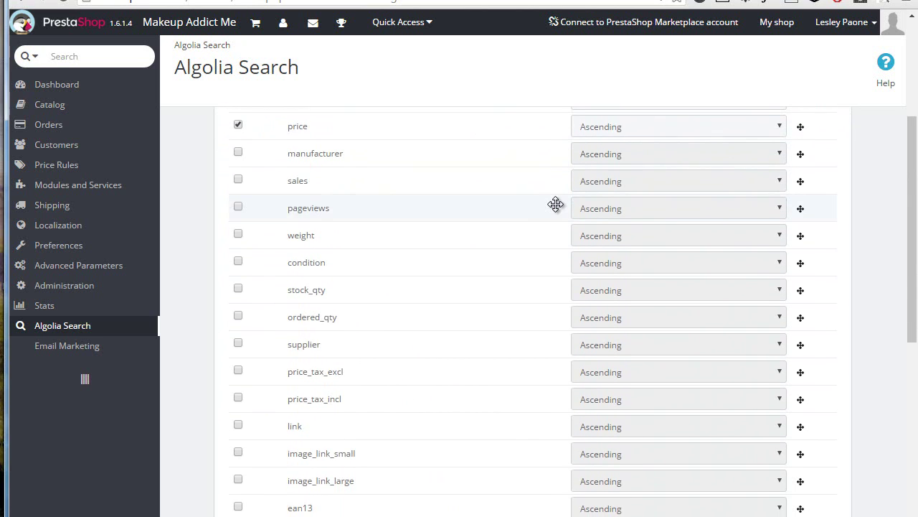
- Display the Sorting Configuration settings and review the attributes offered for additional ascending and descending sorting
scroll(567, 179, up, 3)
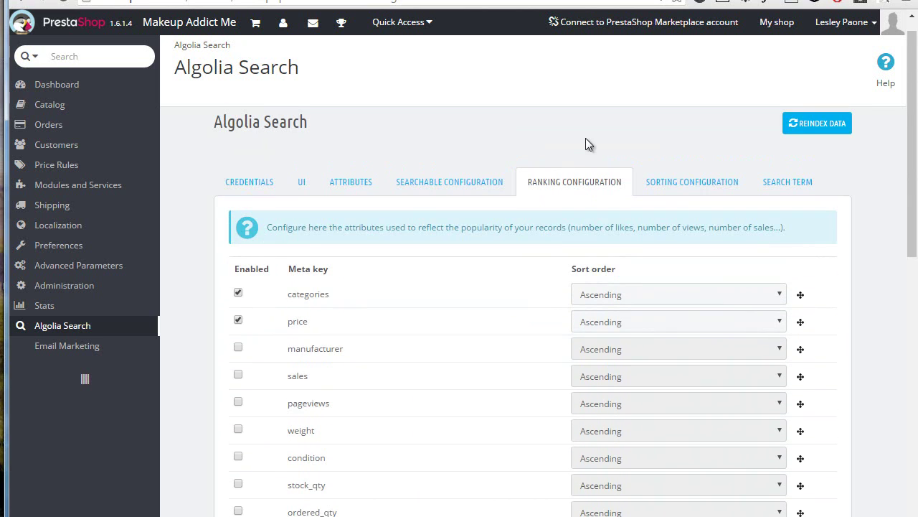
click(668, 181)
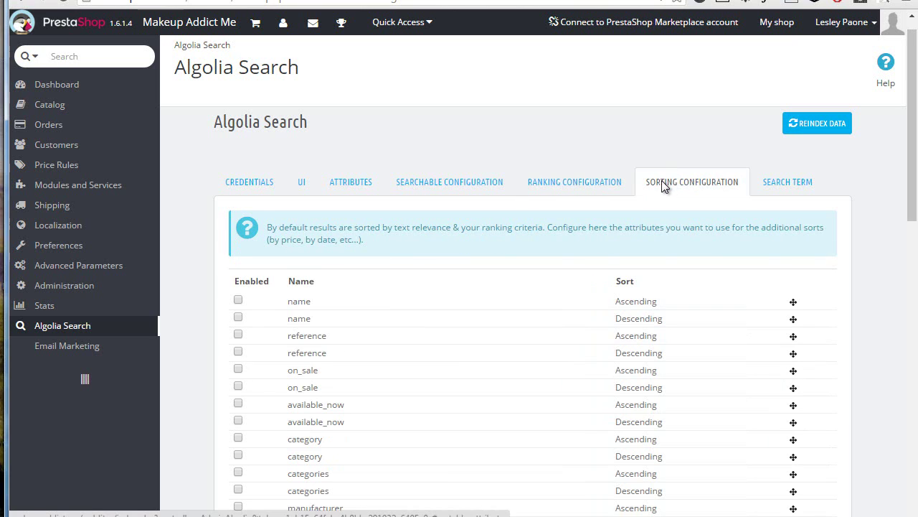
scroll(639, 155, down, 1)
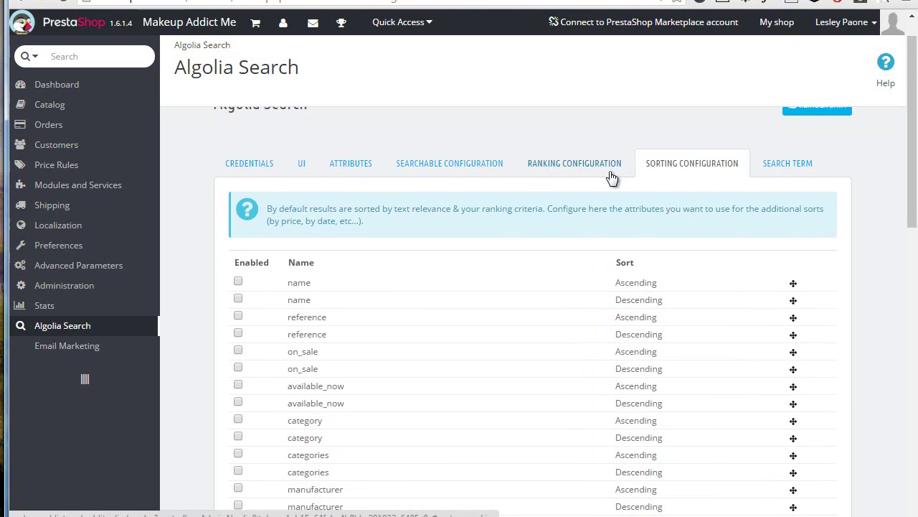
scroll(609, 179, down, 2)
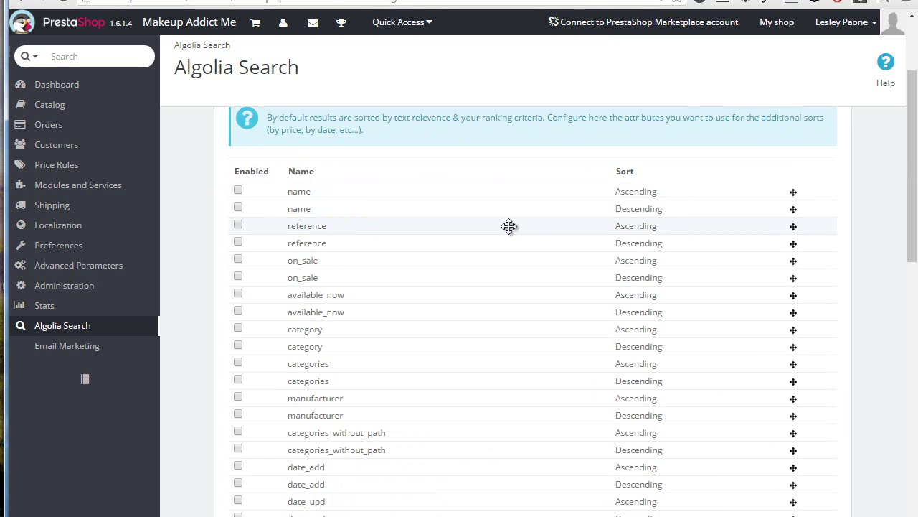
- Display the Search Term settings, then view the lip glaze landing page and highlight the rewritten part of its URL
scroll(540, 248, up, 3)
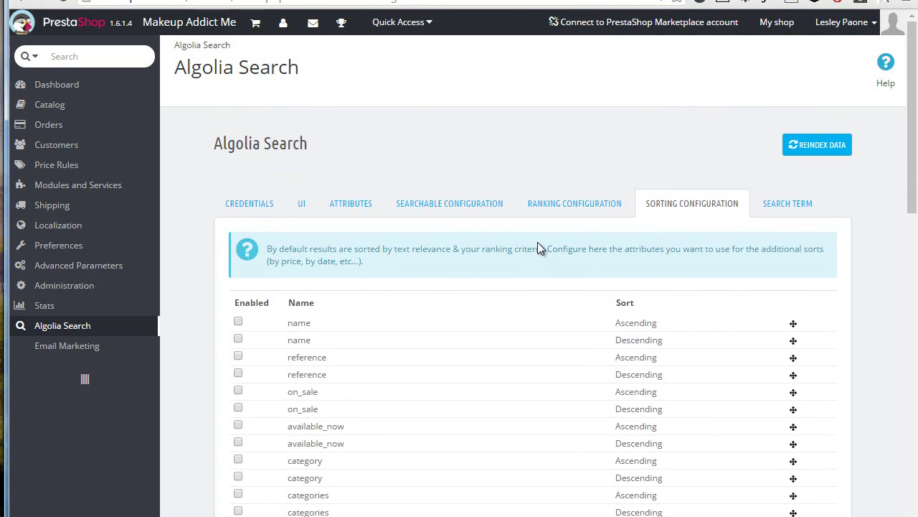
click(775, 204)
scroll(648, 252, down, 2)
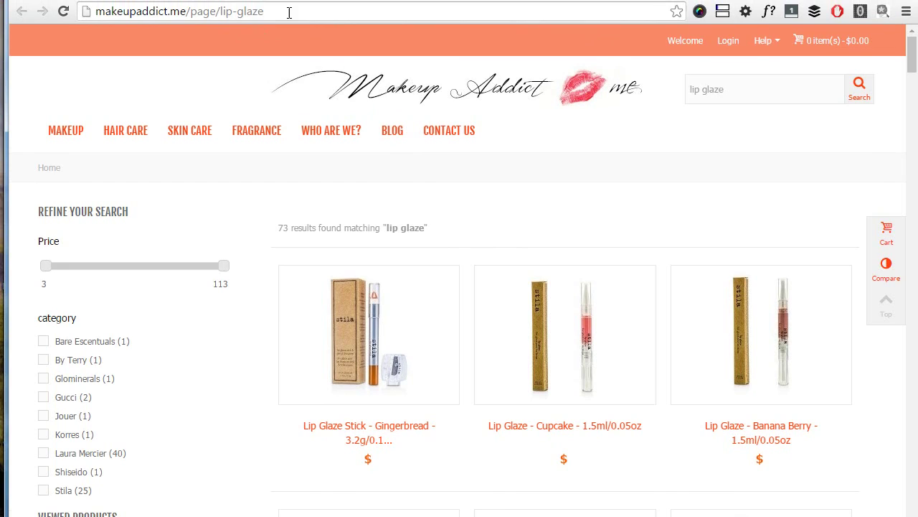
drag(289, 12, 220, 10)
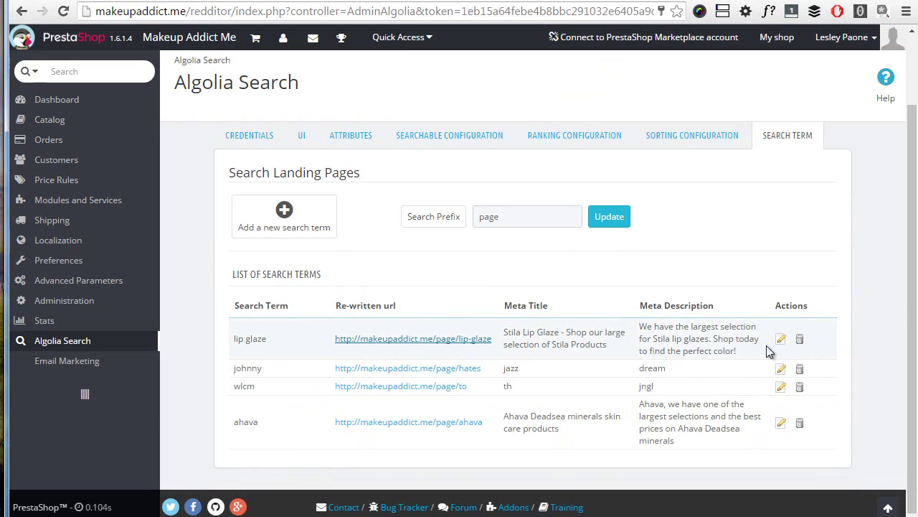
- Open the lip glaze search term for editing and review its rewritten URL, meta title and meta description fields
click(781, 343)
scroll(607, 332, down, 2)
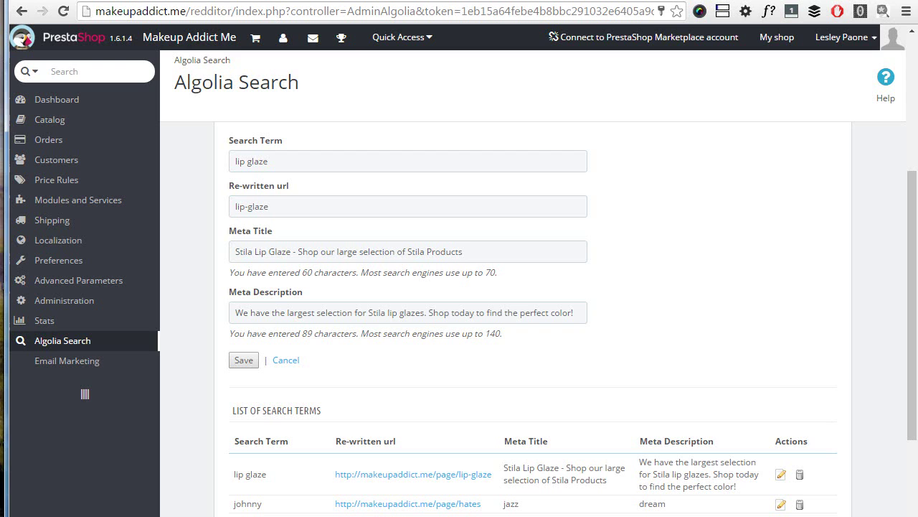
scroll(597, 306, up, 3)
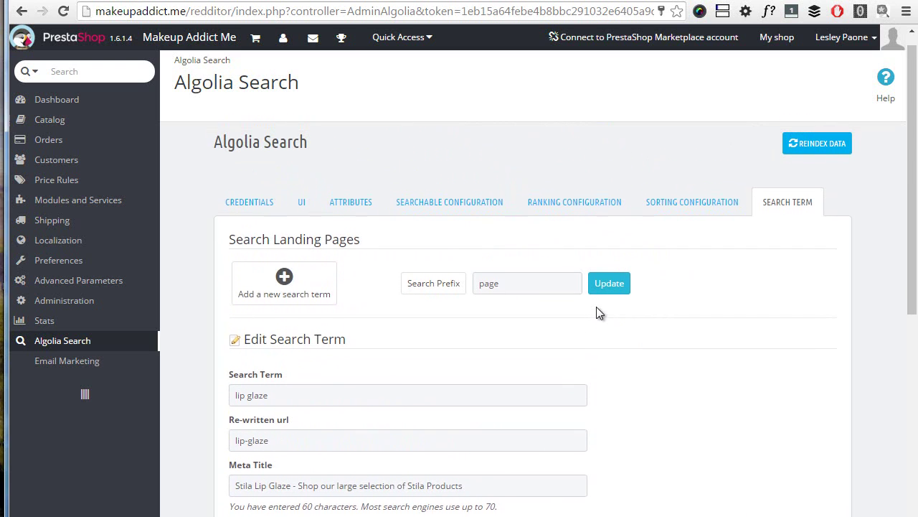